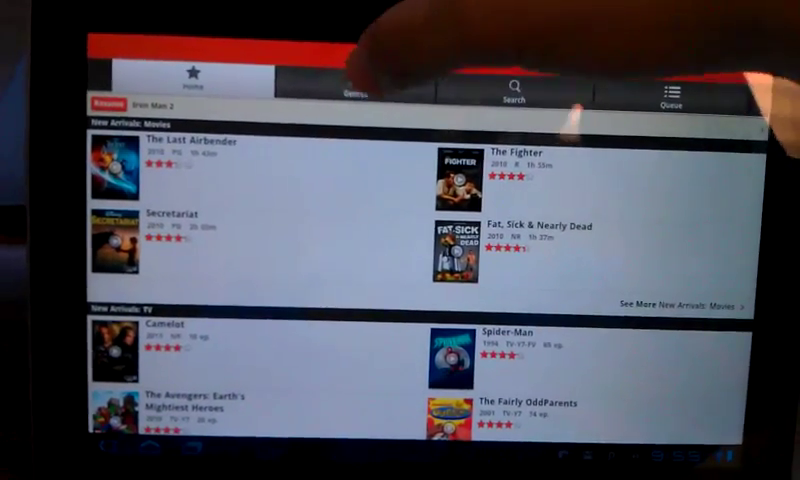
pyautogui.click(380, 73)
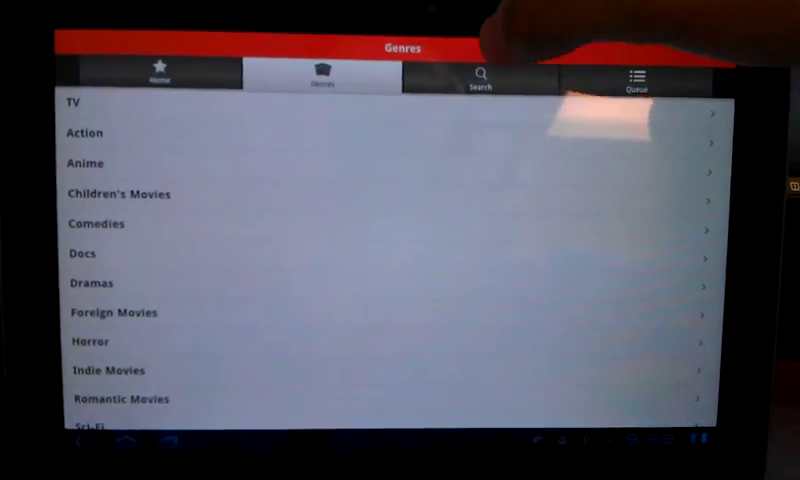
pyautogui.click(490, 80)
pyautogui.click(155, 85)
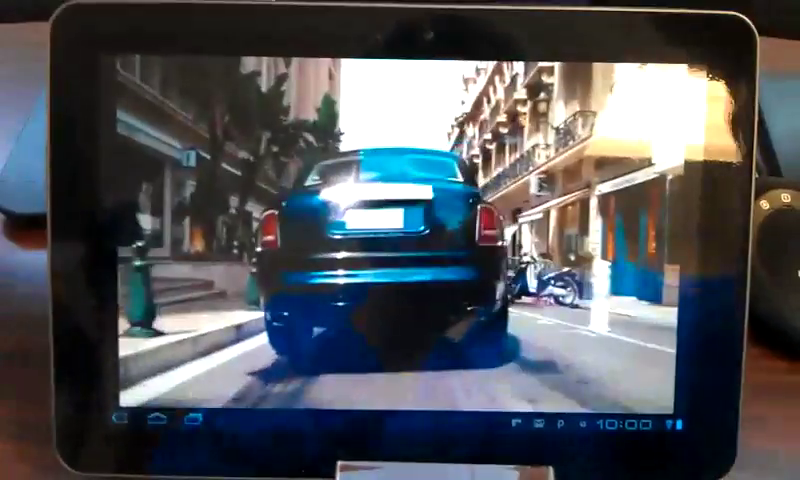
# - Lower the Iron Man 2 playback volume by two steps, nearly to silence
pyautogui.press('XF86AudioLowerVolume')
pyautogui.press('XF86AudioLowerVolume')
pyautogui.press('XF86AudioLowerVolume')
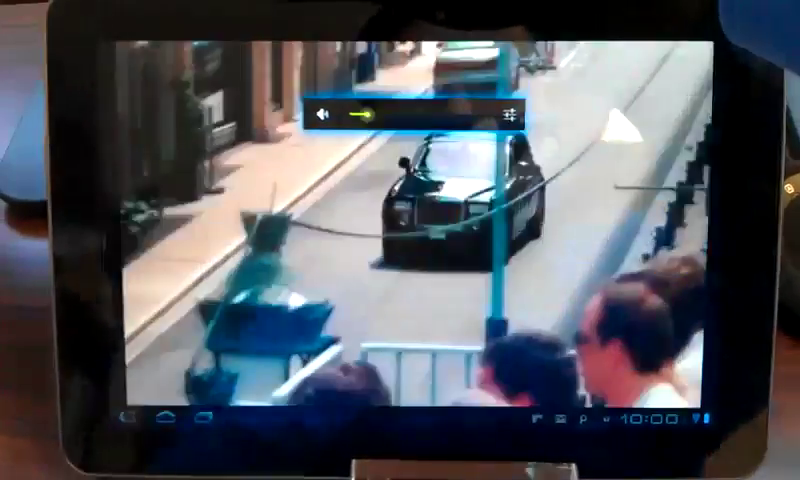
pyautogui.press('XF86AudioLowerVolume')
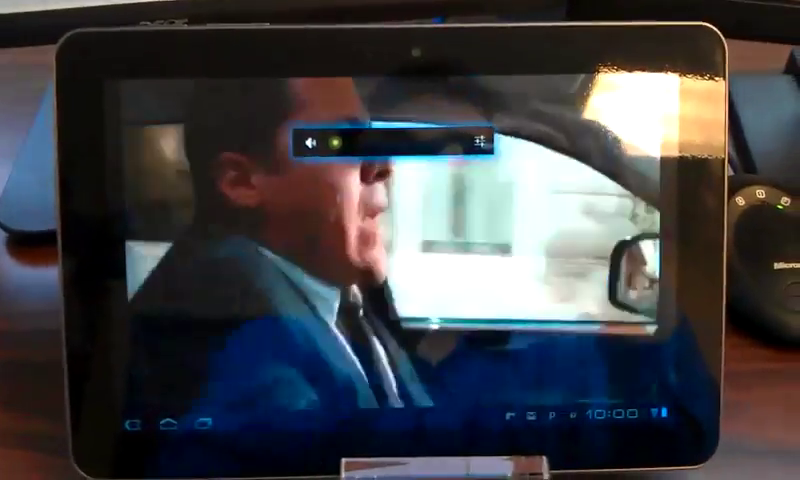